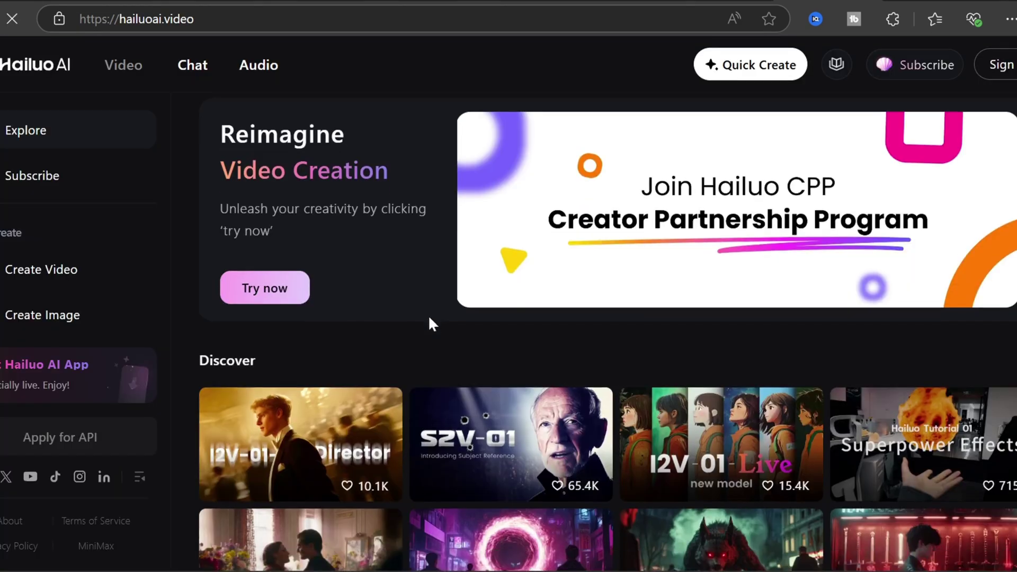
scroll(429, 315, "down", 4)
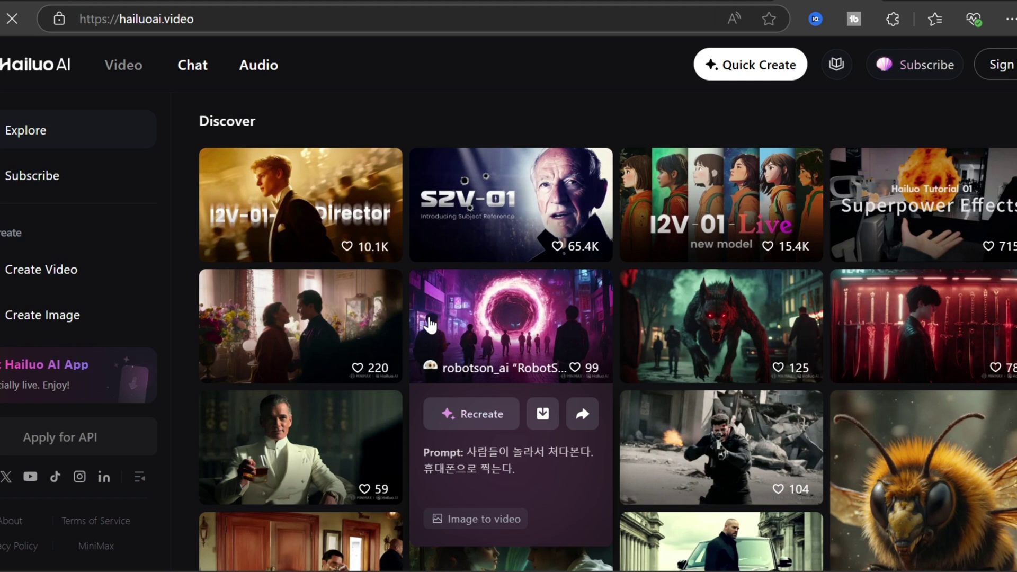
mouse_move(285, 487)
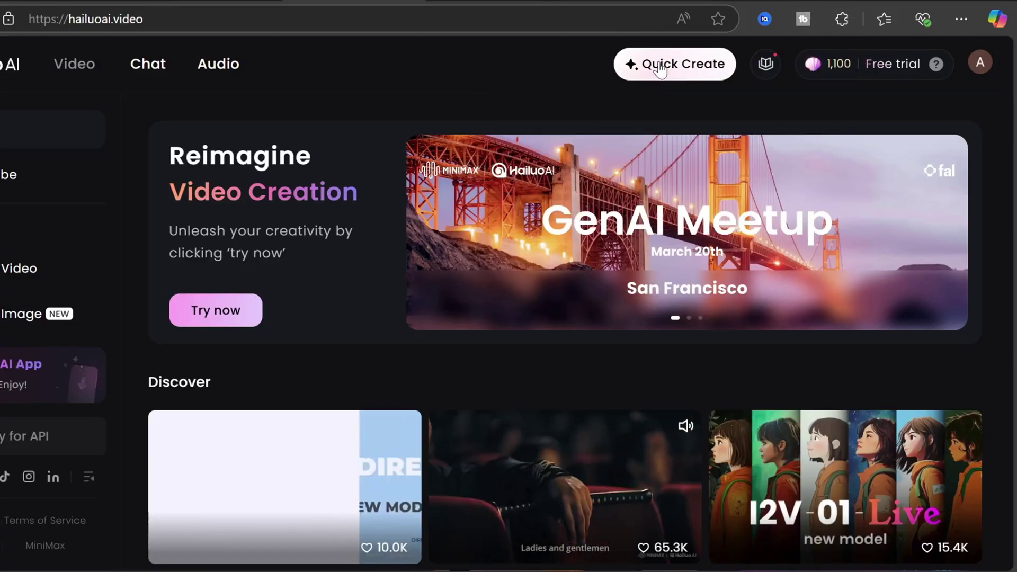
- Upload the avatar portrait from Youtube Projects > New video as the Quick Create source image
left_click(676, 63)
left_click(858, 231)
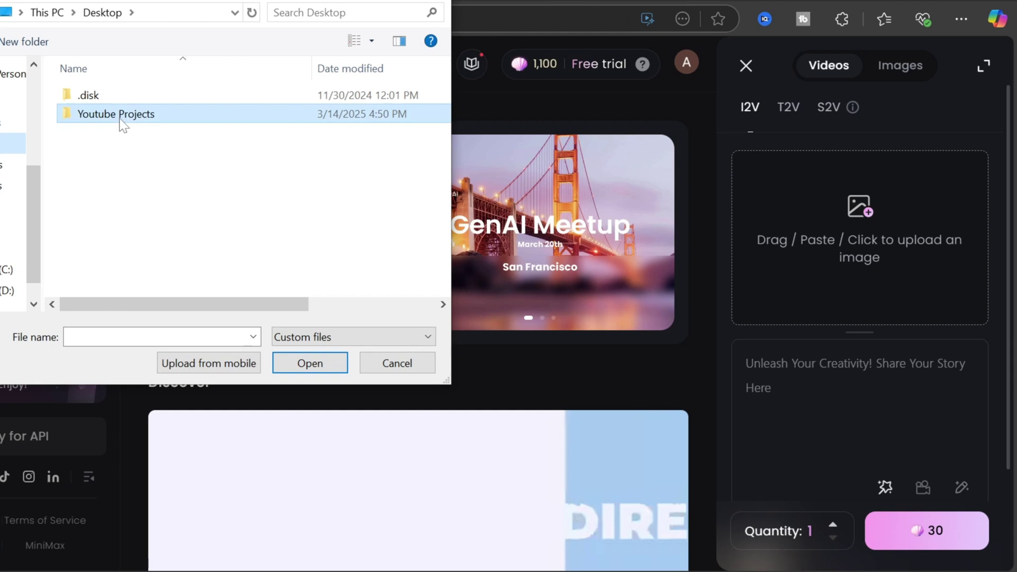
double_click(119, 113)
double_click(190, 183)
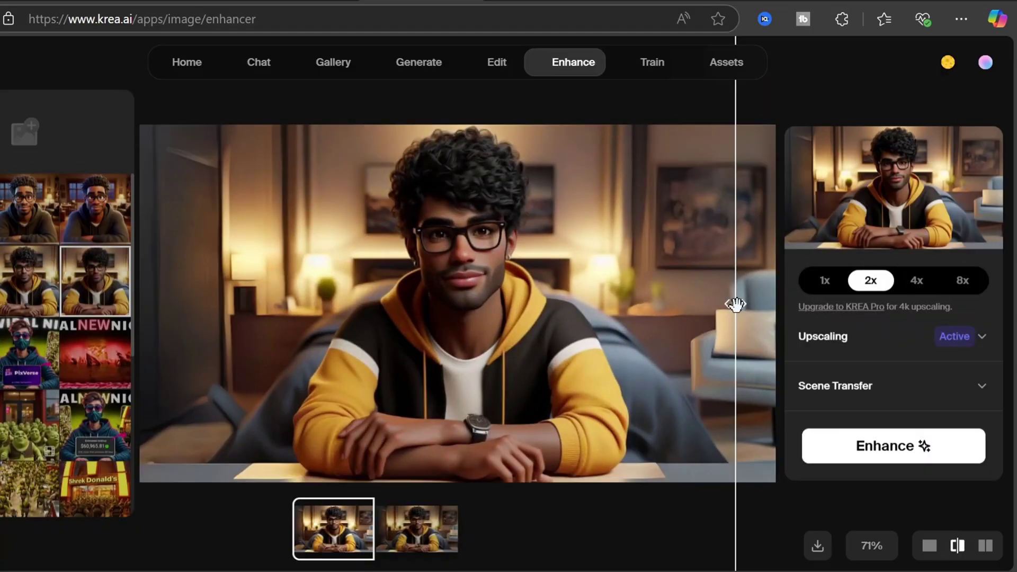
left_click_drag(301, 352, 687, 368)
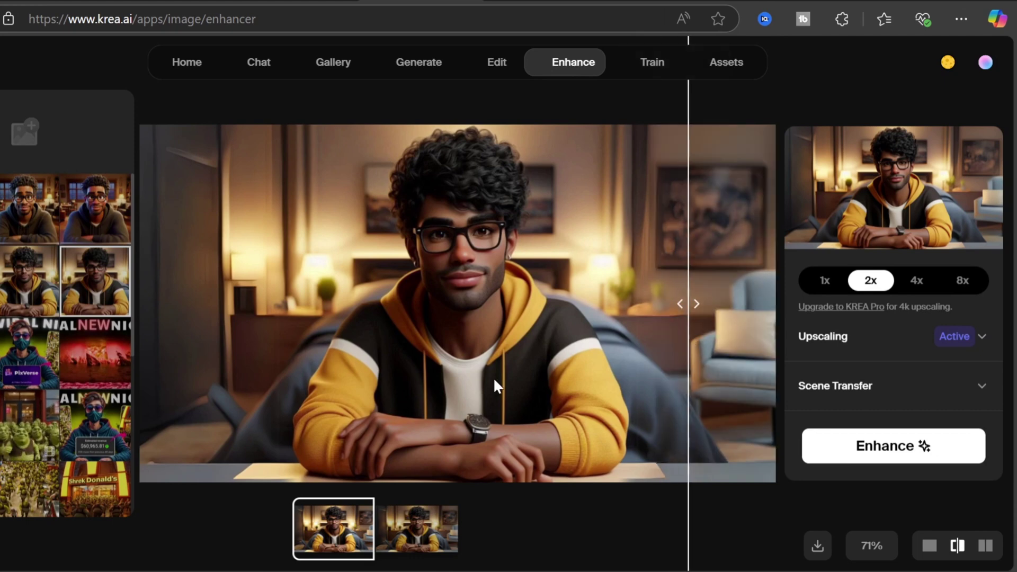
left_click_drag(687, 366, 300, 356)
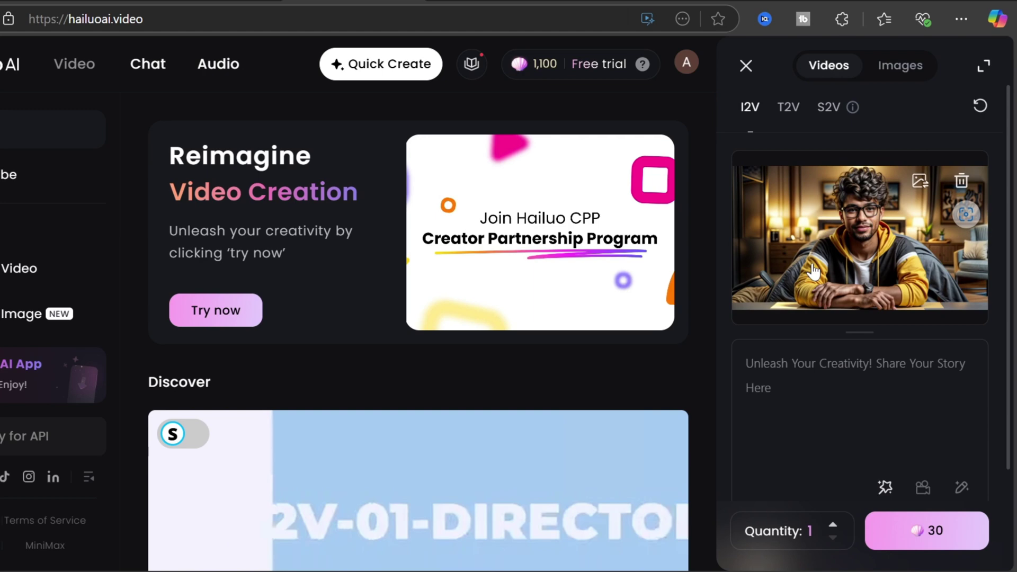
scroll(847, 239, "down", 3)
- Paste the open-palm emphasis gesture prompt, keeping the line break after 'raises'
right_click(818, 254)
left_click(842, 367)
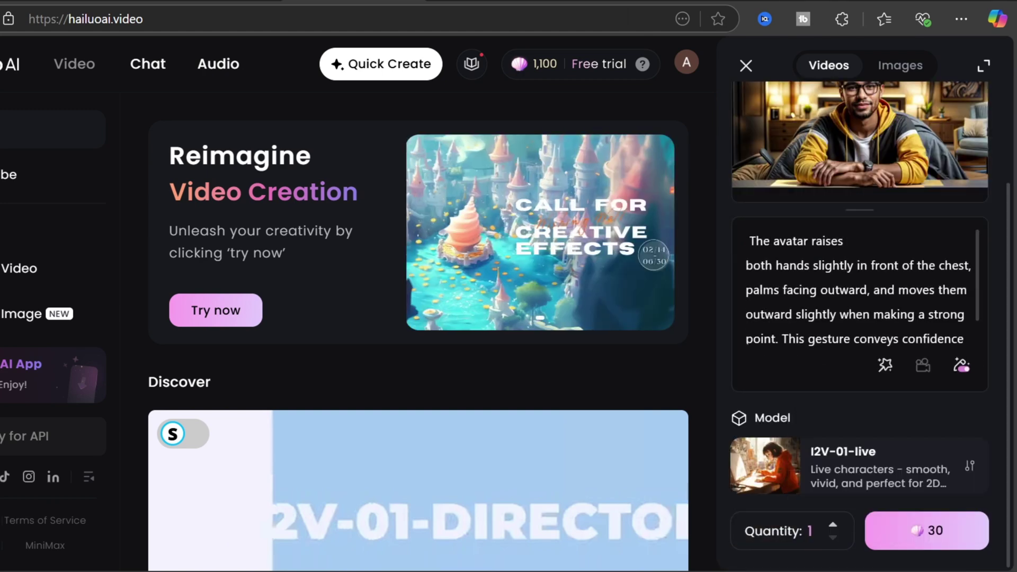
key("BackSpace")
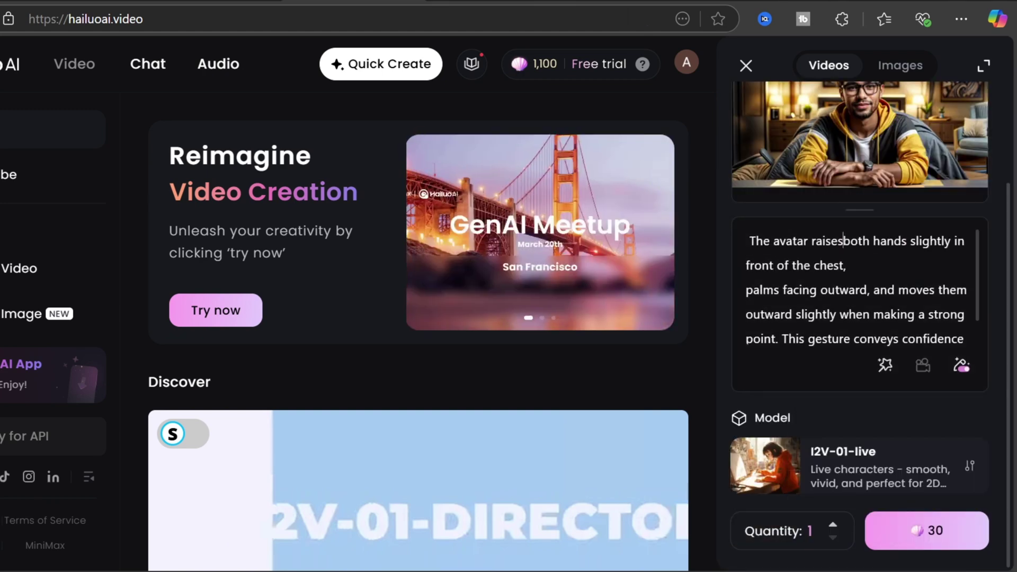
key("Return")
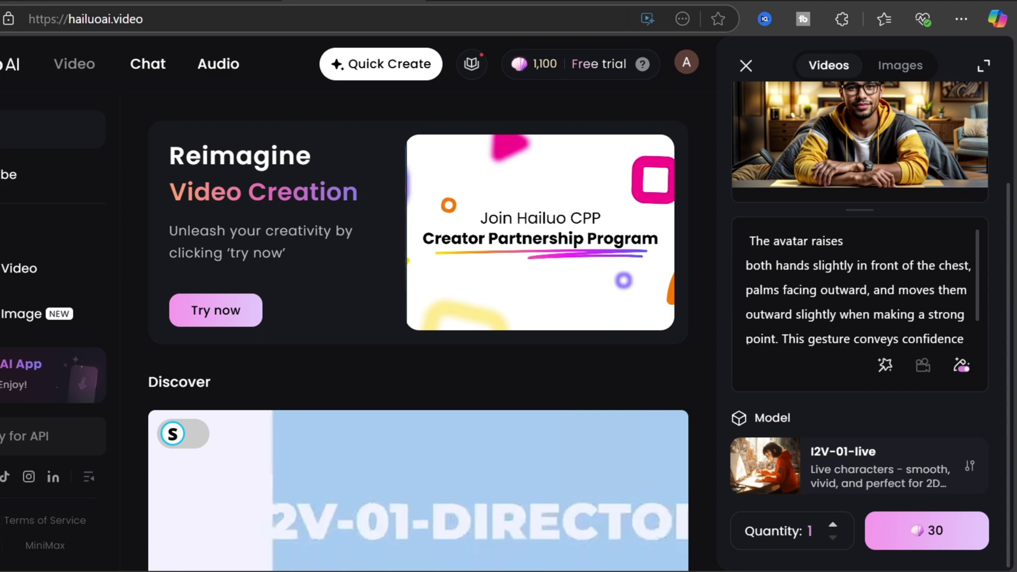
- Keep the I2V-01-live model, generate the video (30), and view the submitted task
left_click(969, 467)
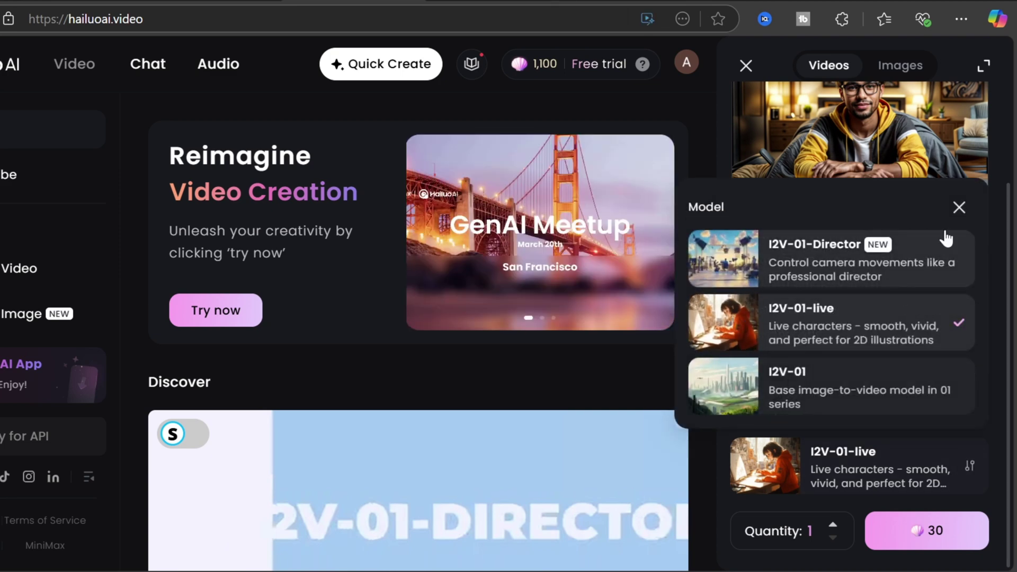
left_click(846, 454)
left_click(930, 536)
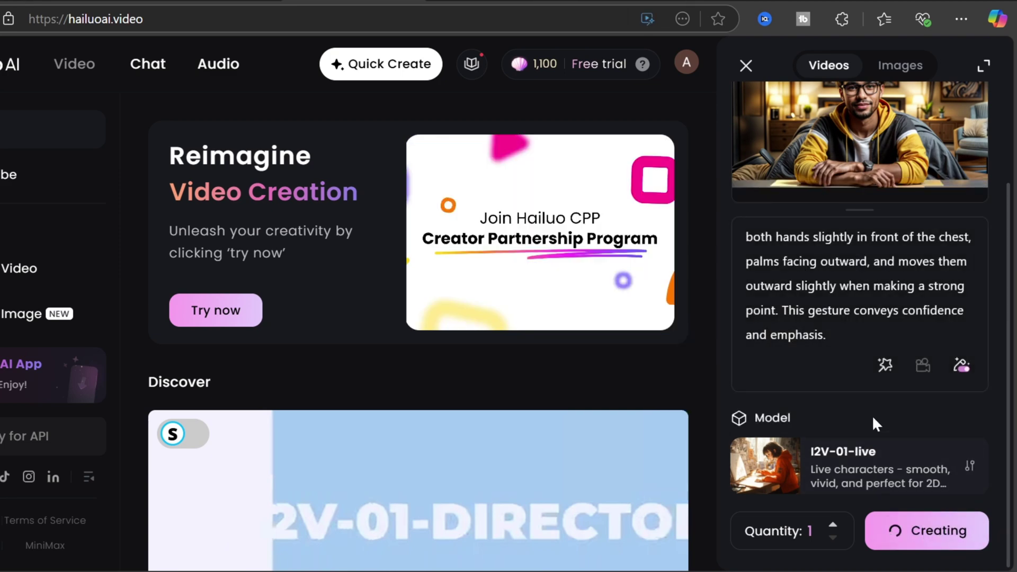
left_click(672, 525)
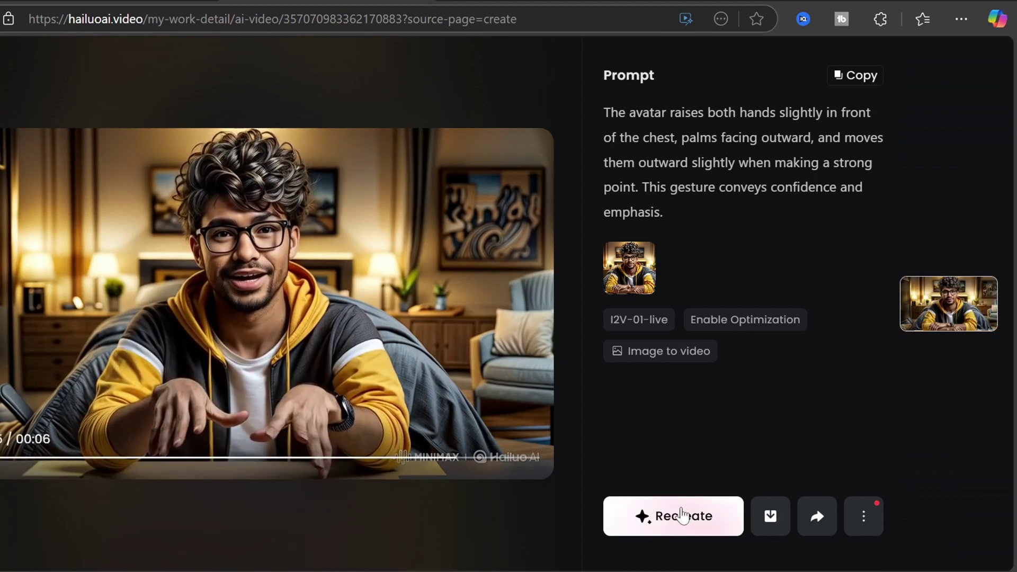
- Recreate from this video with the prompt replaced by the hand-wave gesture, and submit it
left_click(682, 515)
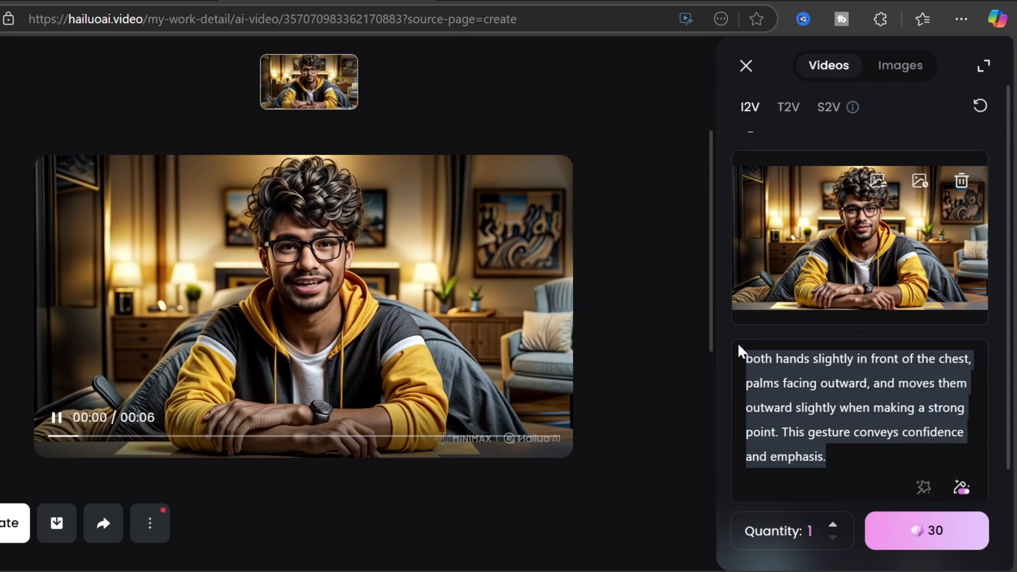
left_click_drag(745, 354, 965, 465)
key("ctrl+v")
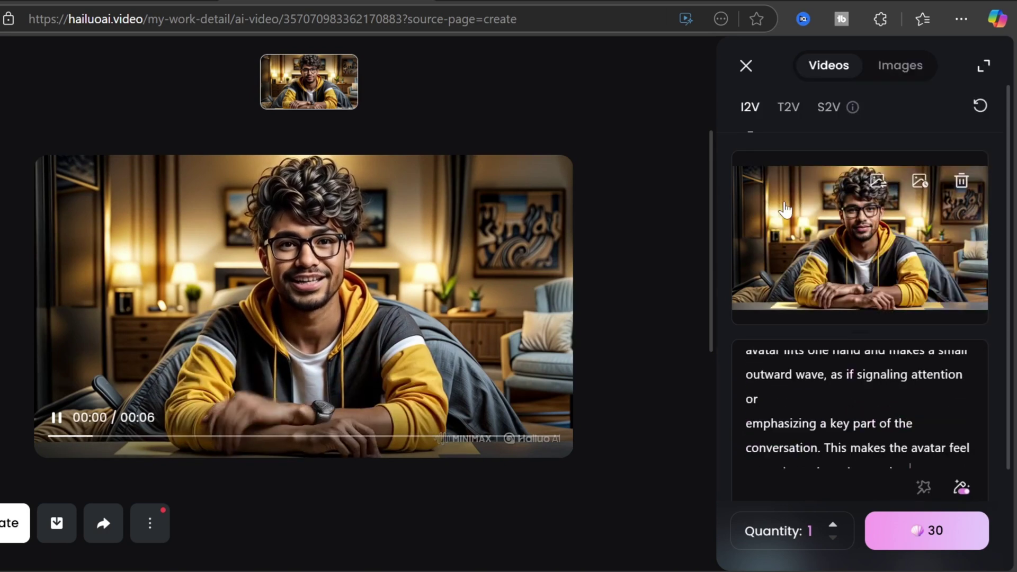
left_click(903, 531)
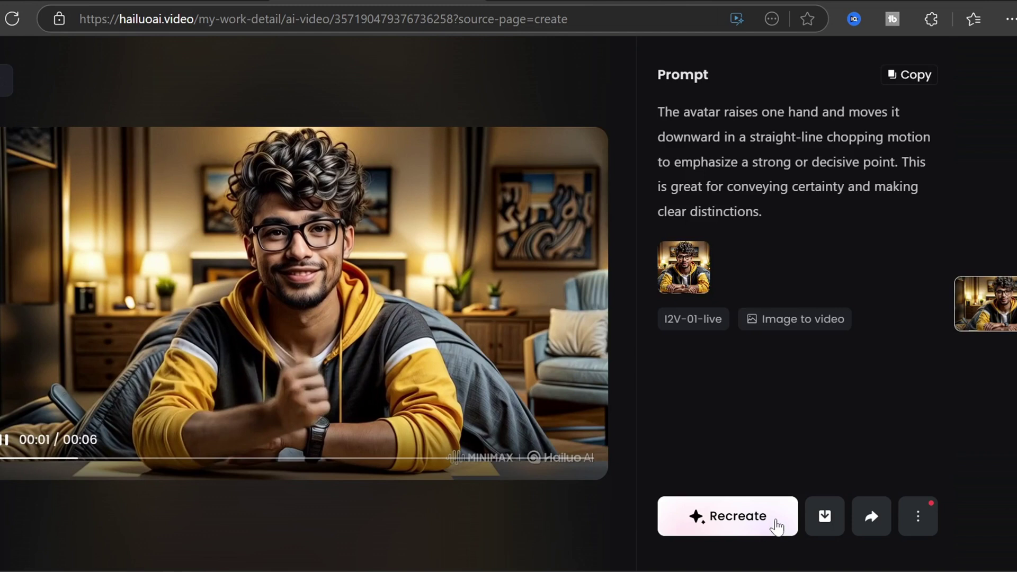
- Download the chopping-motion avatar video as an MP4 with watermark
left_click(824, 517)
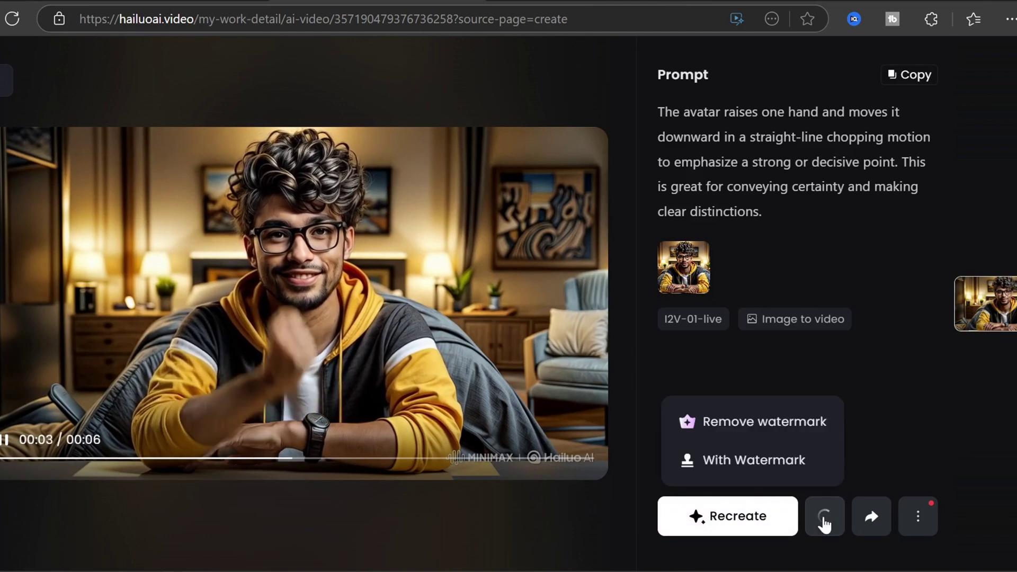
left_click(763, 461)
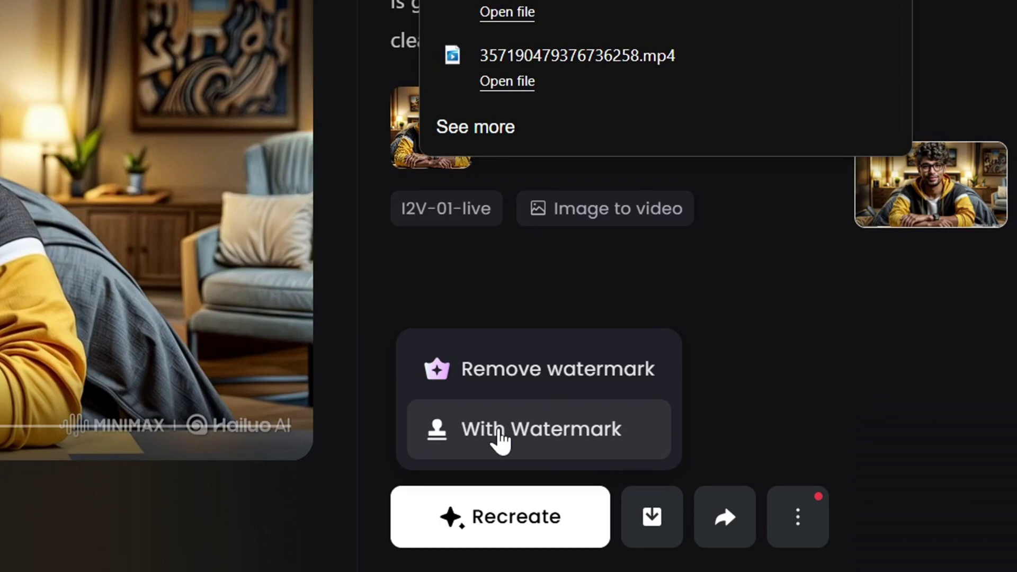
left_click(549, 430)
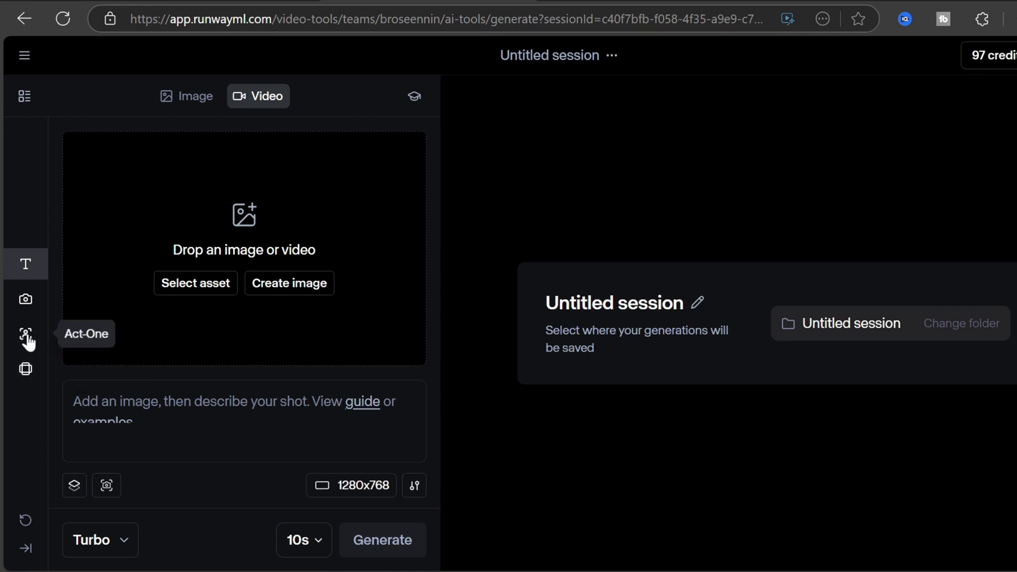
- Switch to Act-One mode, compare the monthly upgrade pricing, then dismiss the upgrade offer
left_click(24, 336)
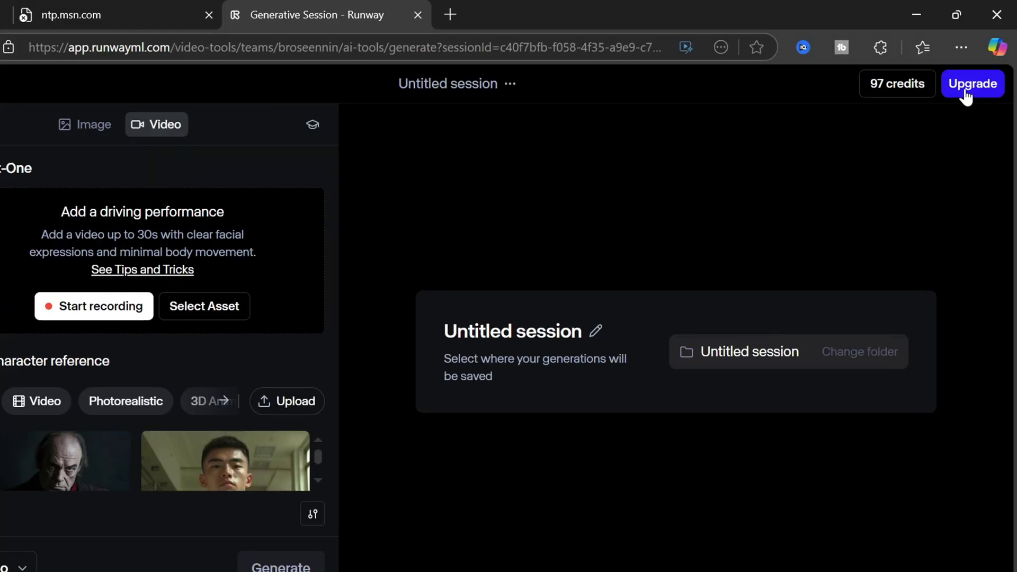
left_click(971, 84)
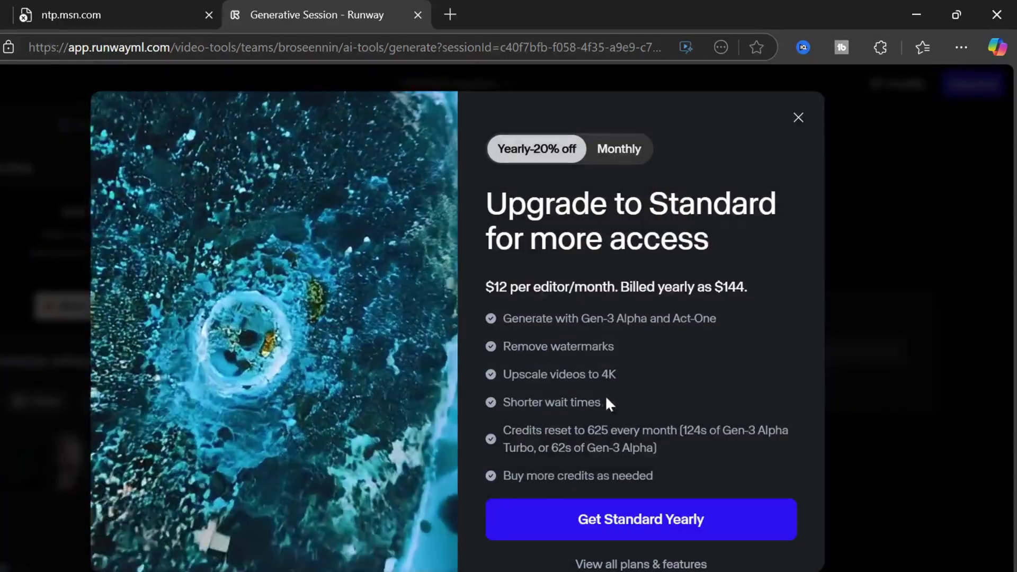
left_click(619, 149)
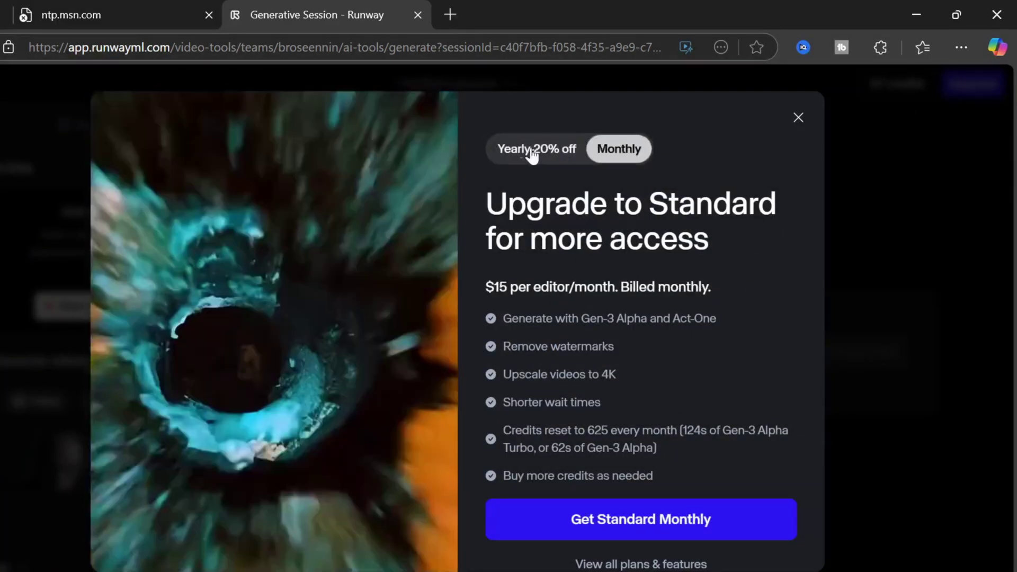
left_click(798, 118)
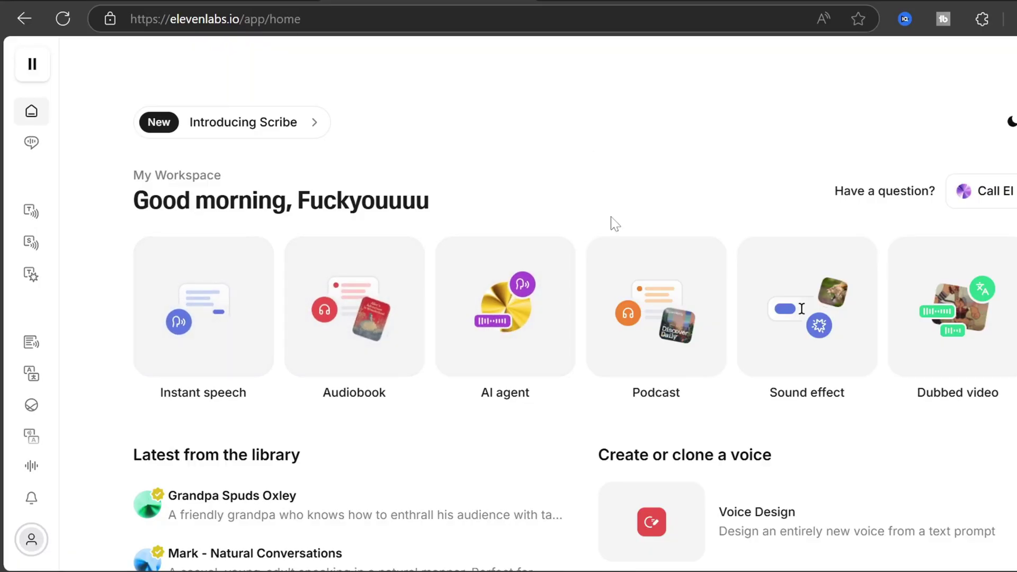
scroll(477, 357, "down", 4)
scroll(406, 438, "down", 3)
scroll(415, 422, "down", 1)
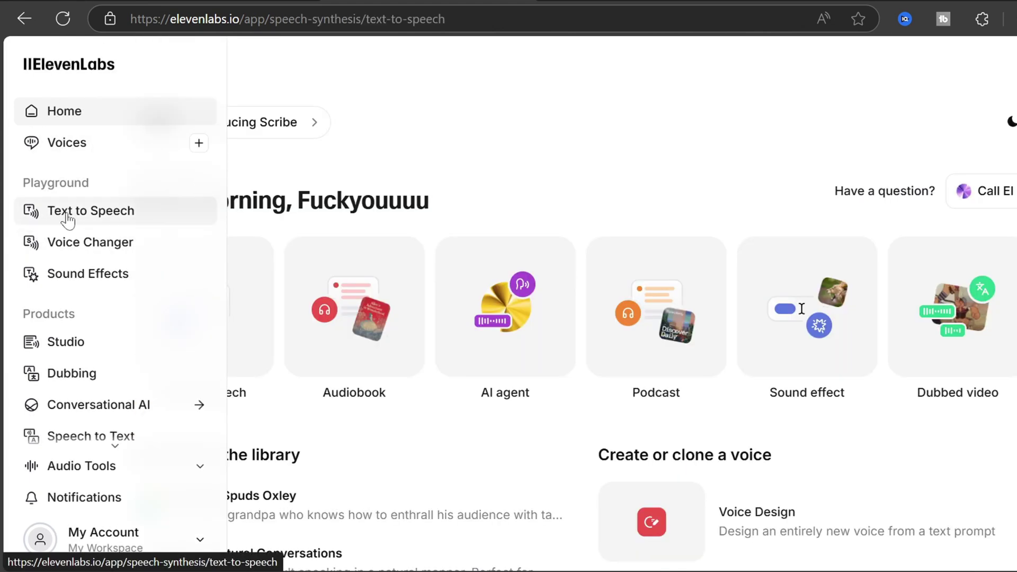
- Open the Text to Speech workspace and view the subscription plans and prices
left_click(69, 217)
left_click(842, 298)
scroll(859, 397, "down", 5)
scroll(820, 425, "down", 3)
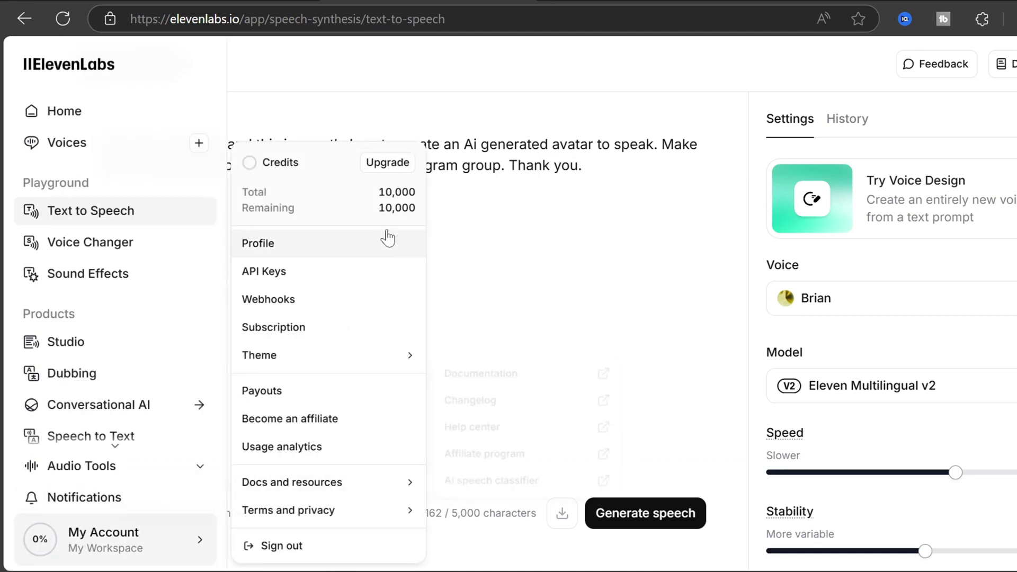
left_click(387, 163)
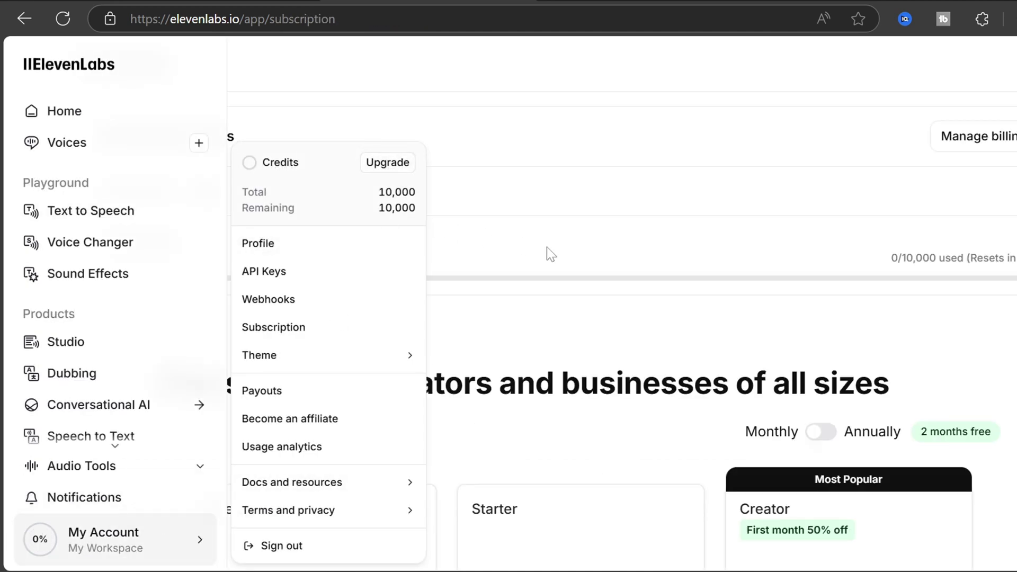
scroll(342, 342, "down", 2)
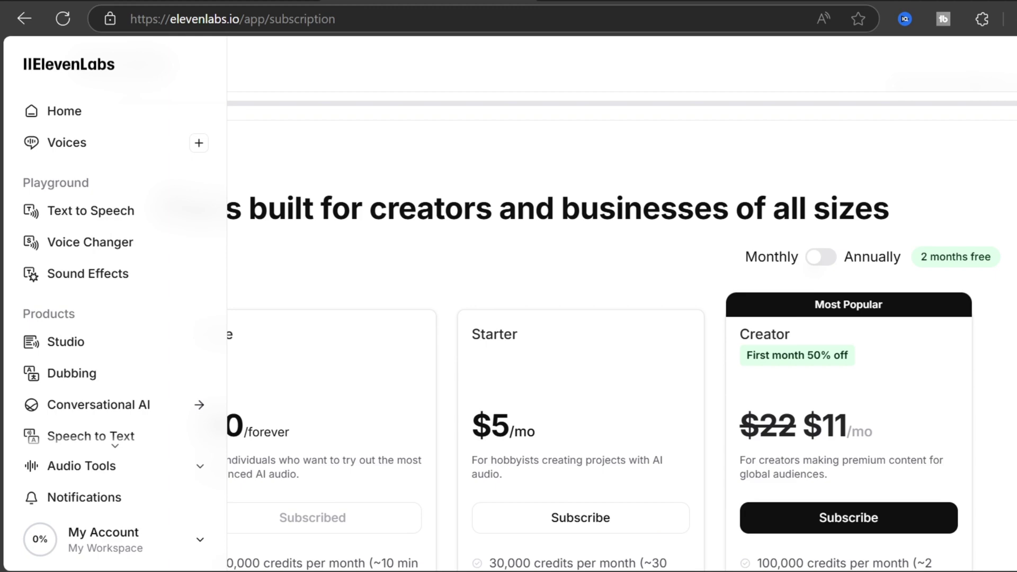
scroll(727, 303, "down", 3)
scroll(716, 302, "down", 3)
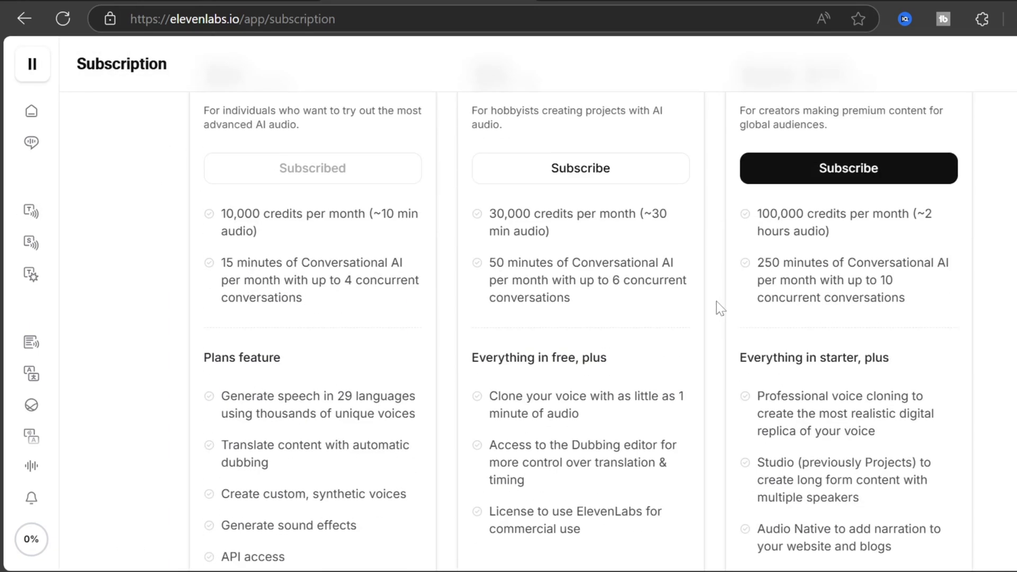
scroll(716, 300, "down", 3)
scroll(335, 320, "down", 2)
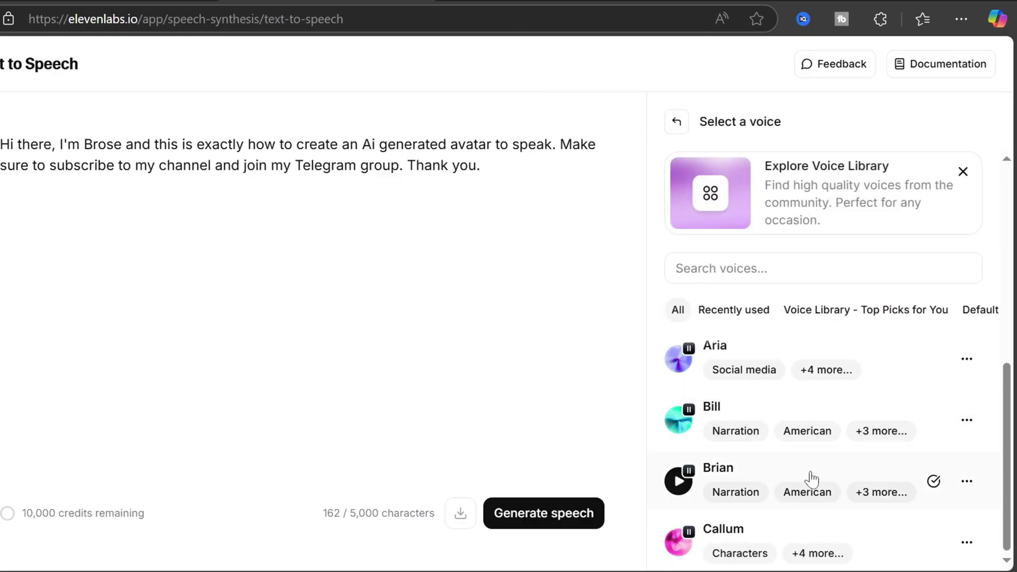
- Choose the Brian voice and generate speech from the avatar script
left_click(811, 478)
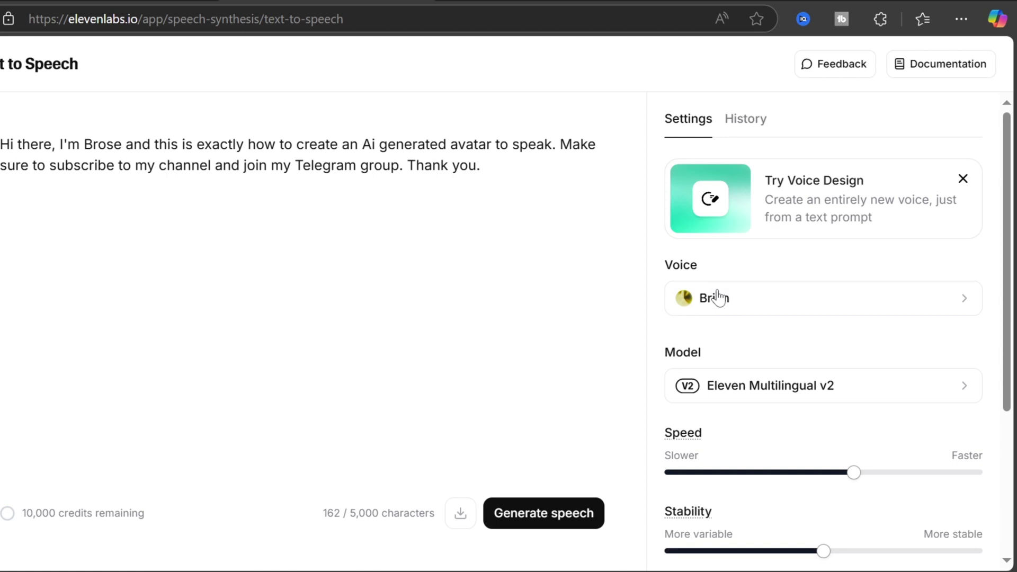
scroll(740, 385, "down", 2)
scroll(740, 386, "down", 2)
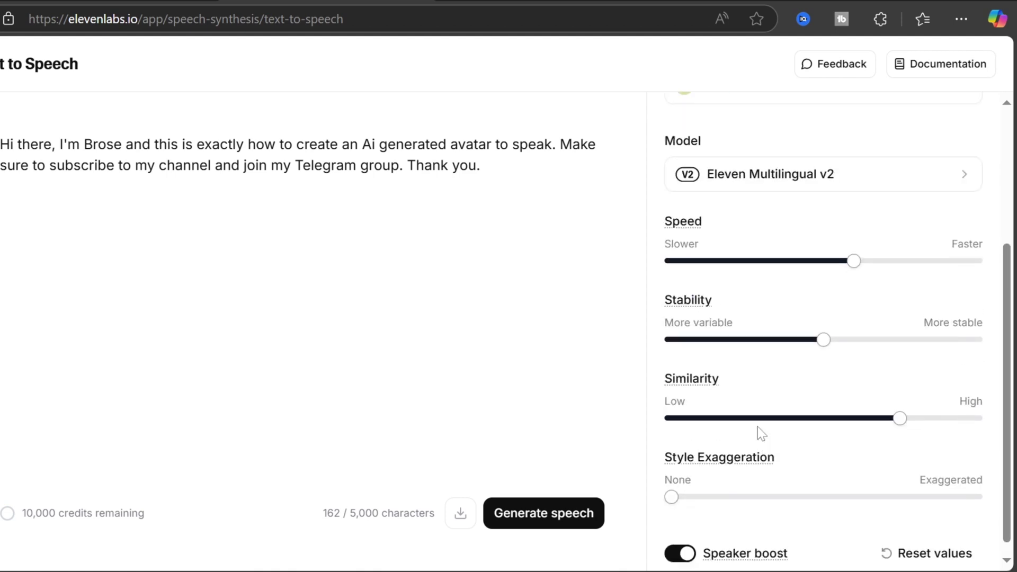
scroll(714, 358, "up", 4)
left_click(563, 521)
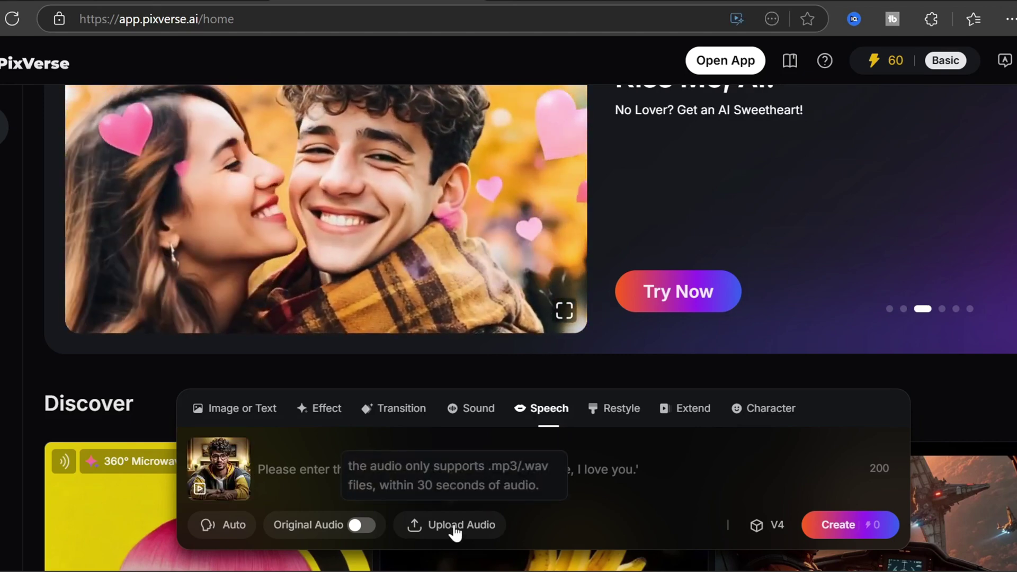
- Upload the ElevenLabs speech mp3, create the lip-synced video, and download it watermark-free
left_click(440, 528)
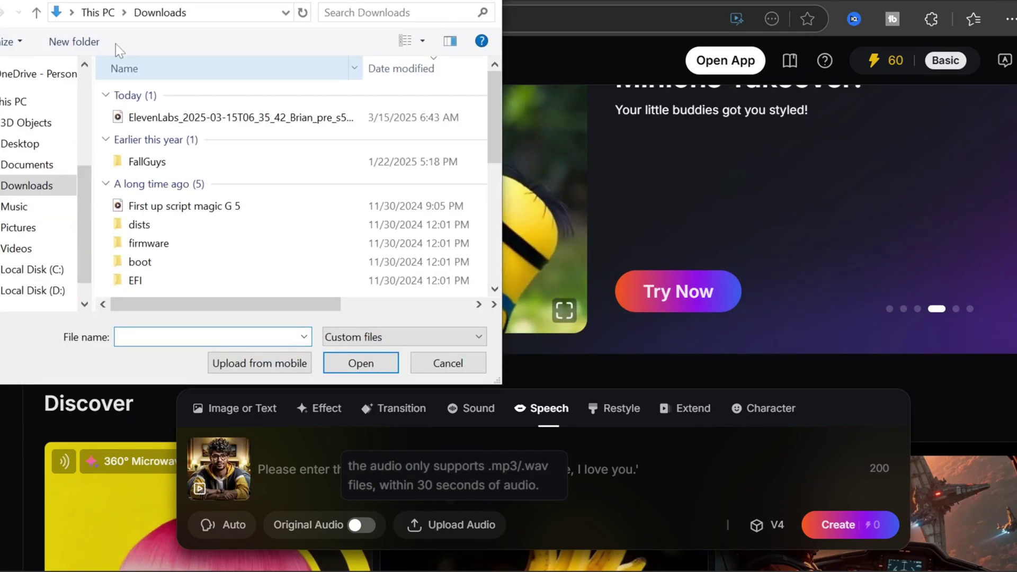
left_click(361, 363)
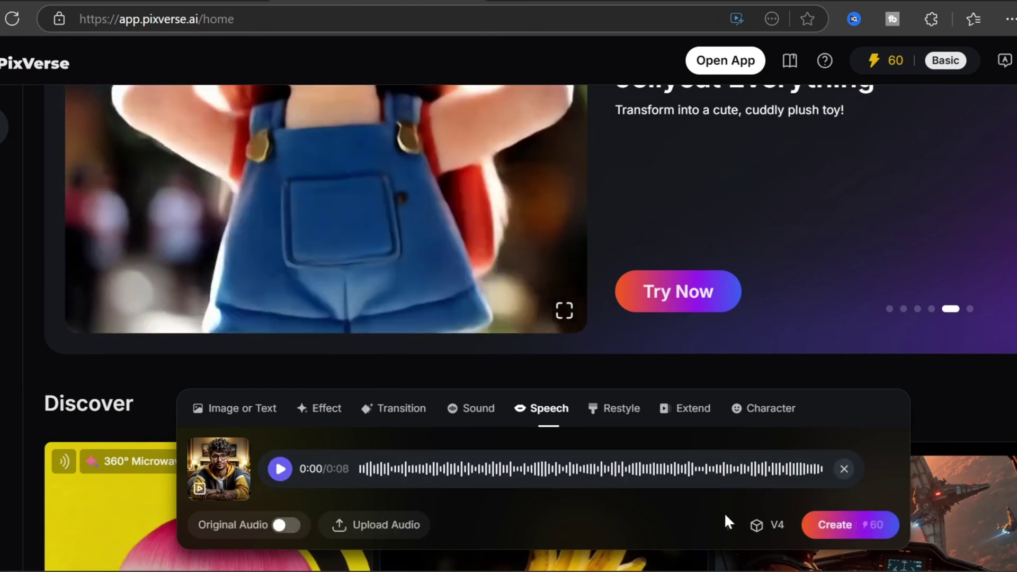
left_click(834, 525)
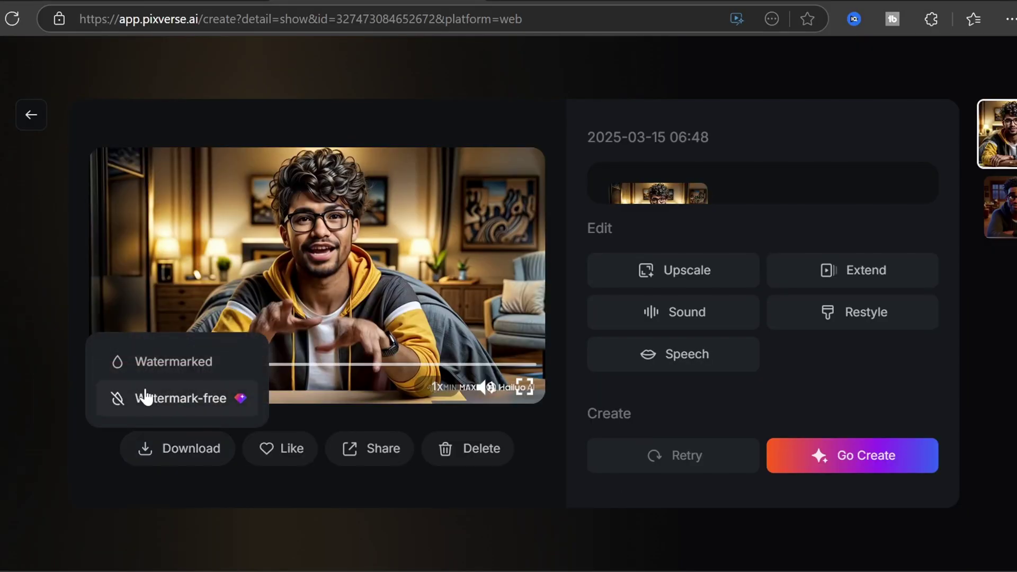
left_click(132, 394)
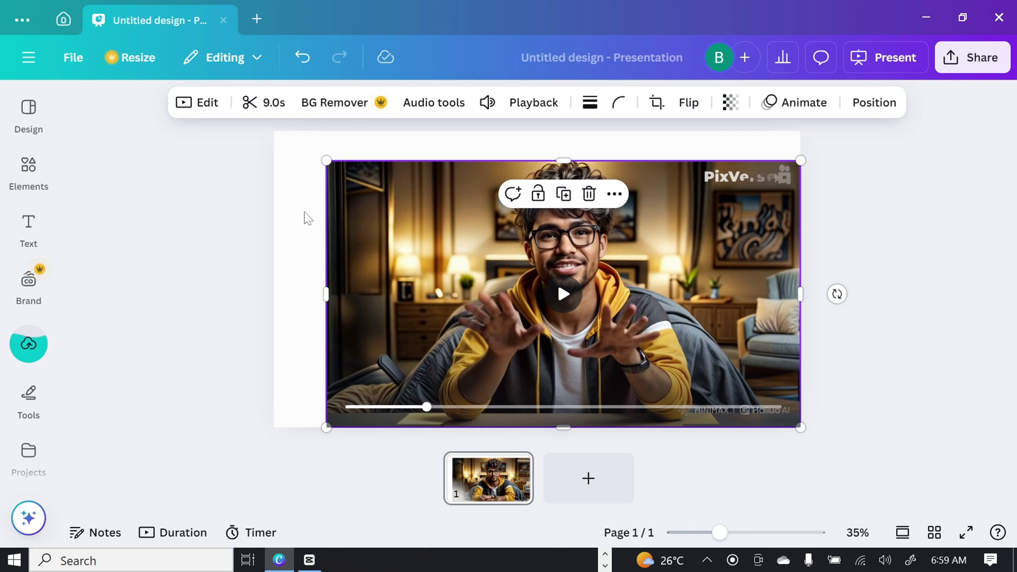
- Stretch the avatar video and still image to fill the page, and fit the strip into the top-right corner
left_click_drag(329, 163, 274, 132)
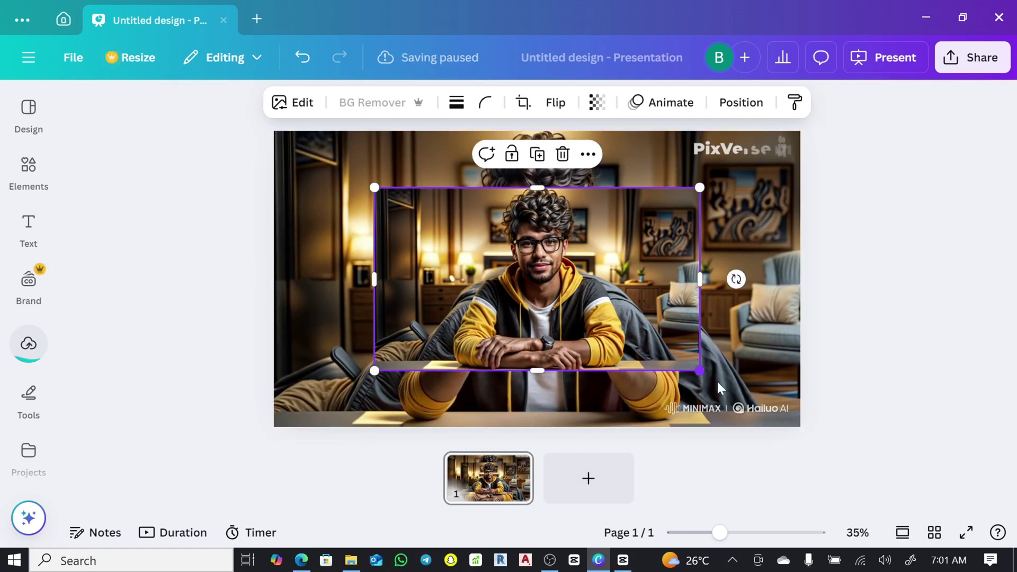
left_click_drag(697, 374, 799, 417)
left_click_drag(375, 189, 274, 131)
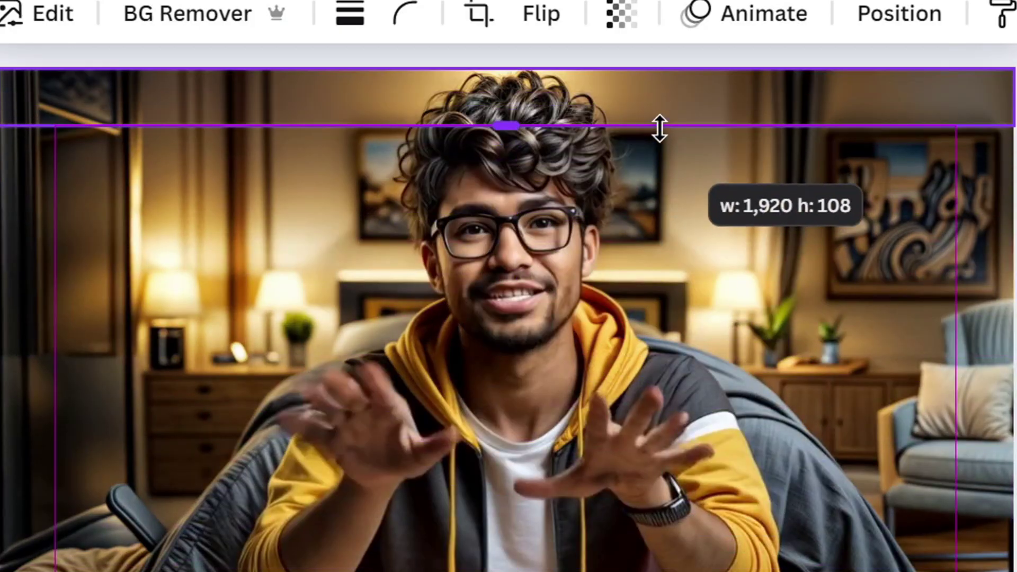
left_click_drag(659, 107, 658, 148)
left_click_drag(5, 109, 587, 119)
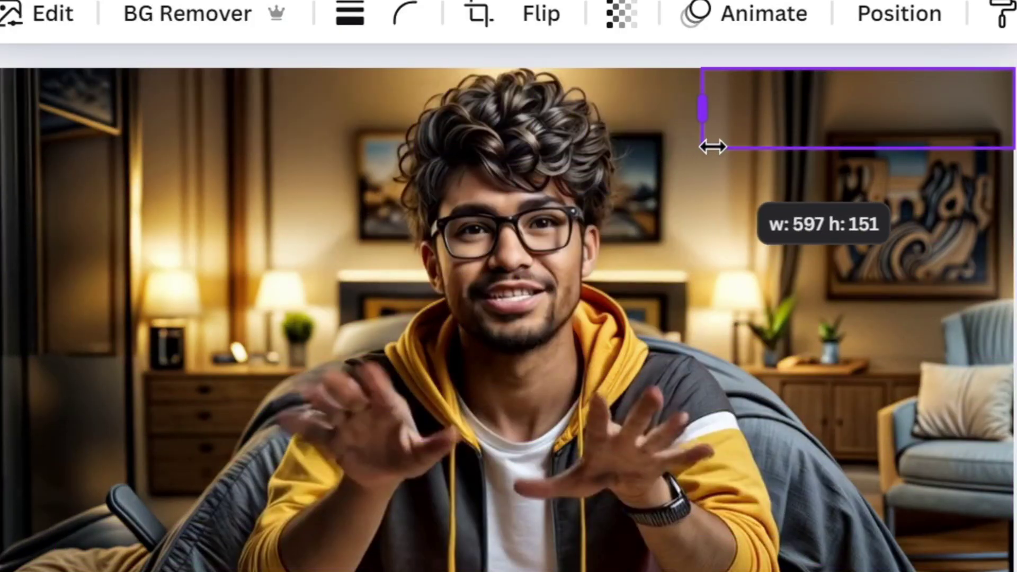